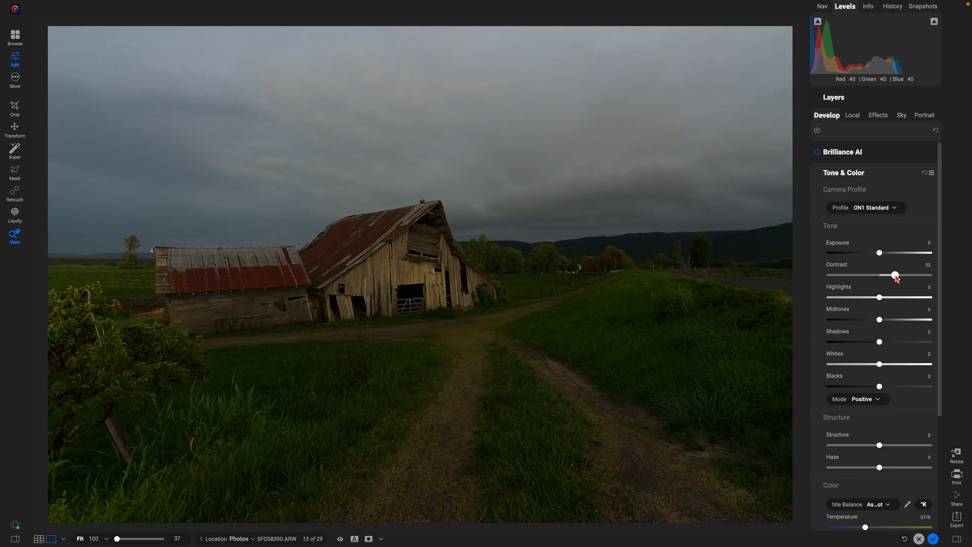
# - Brighten the barn photo with Midtones 26 and Whites 27, compare before/after, then bring up Sky Swap AI
pyautogui.moveTo(880, 320); pyautogui.dragTo(893, 321)
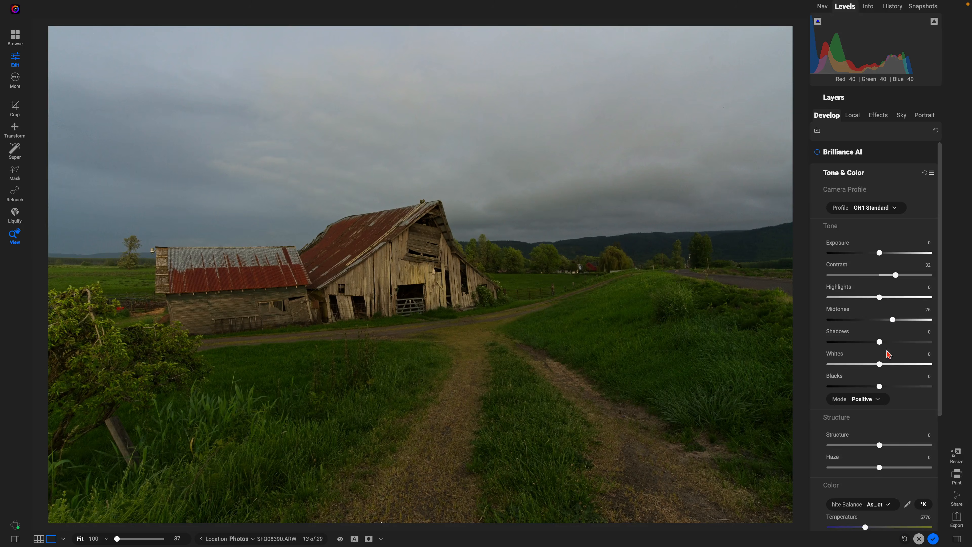
pyautogui.moveTo(881, 367); pyautogui.dragTo(894, 367)
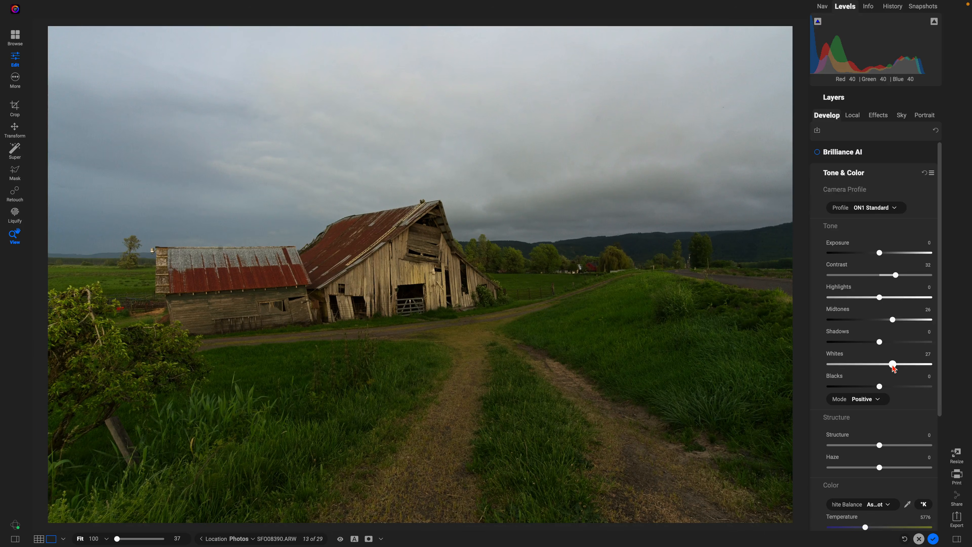
pyautogui.hotkey('ctrl', 'p')
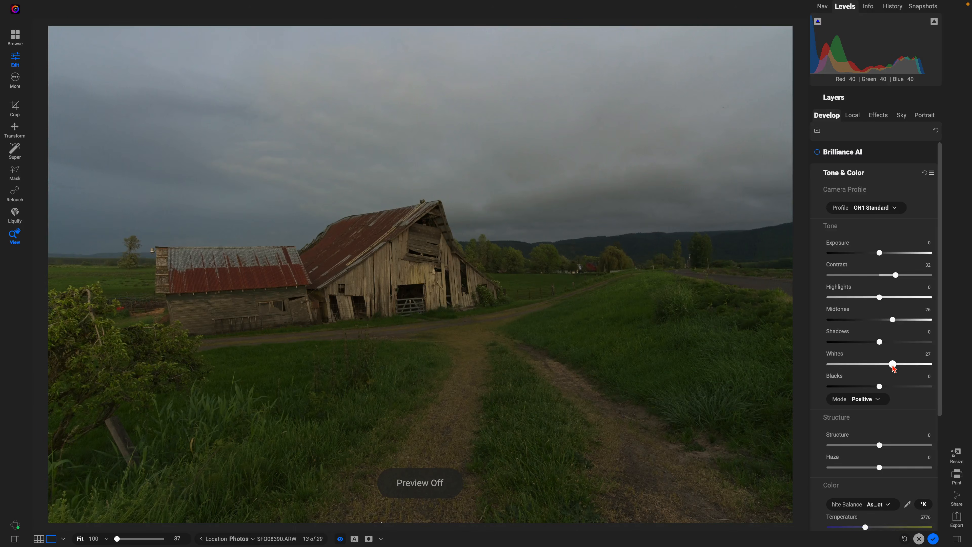
pyautogui.hotkey('ctrl', 'p')
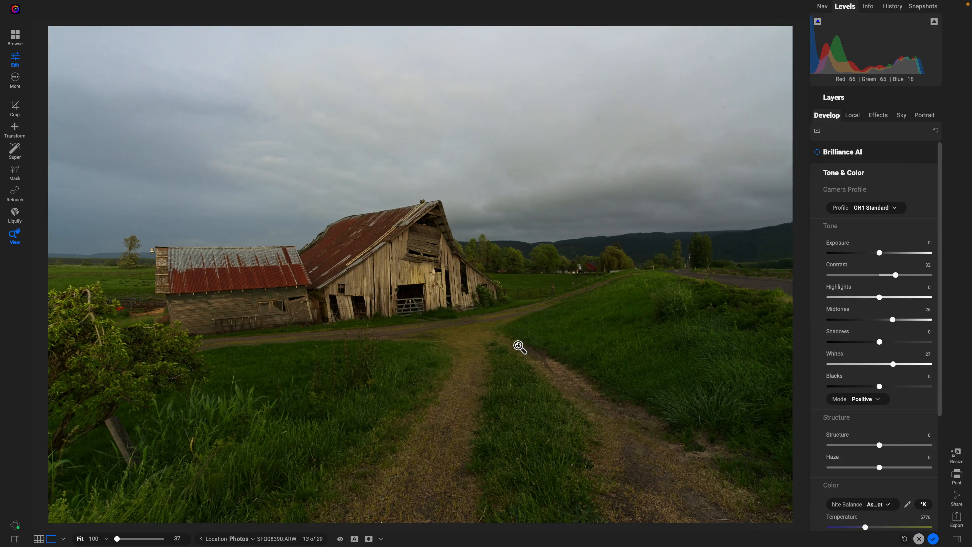
pyautogui.click(900, 116)
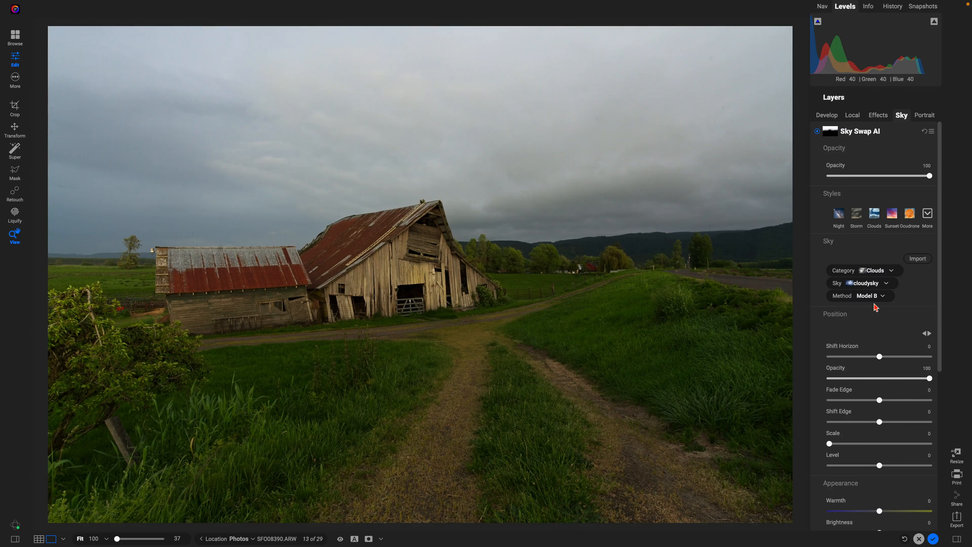
# - Try sky categories, keeping the dark Clouds 001 sky, then open the Extras Manager's Skies tab
pyautogui.click(891, 270)
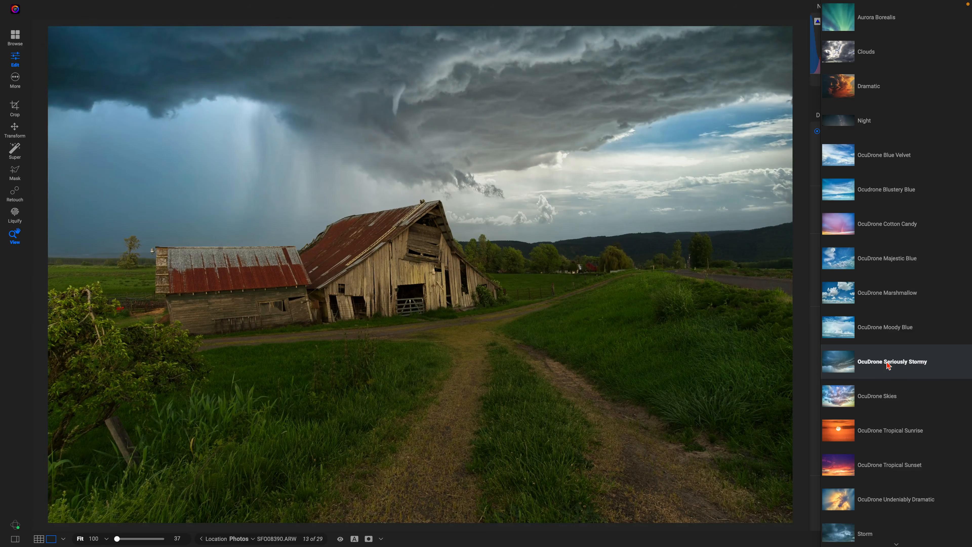
pyautogui.click(815, 289)
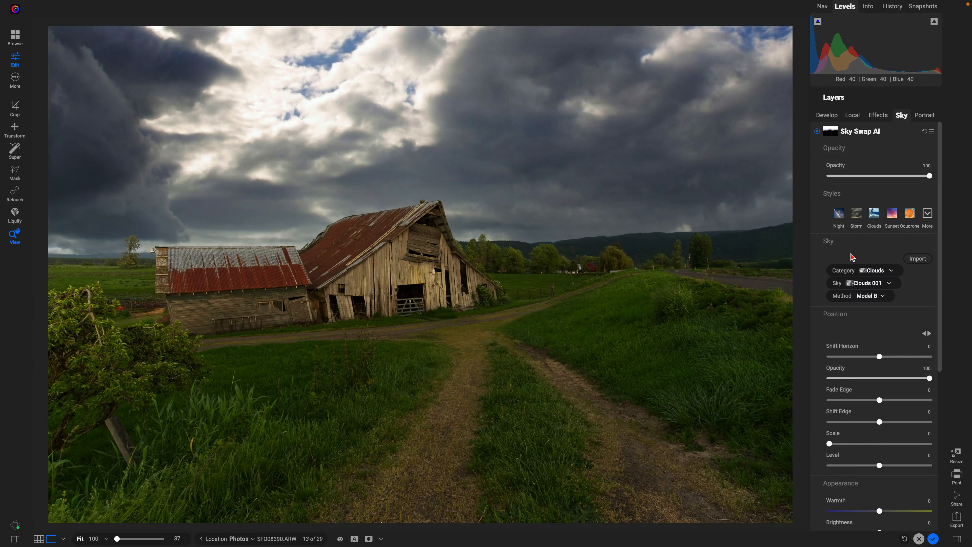
pyautogui.click(917, 259)
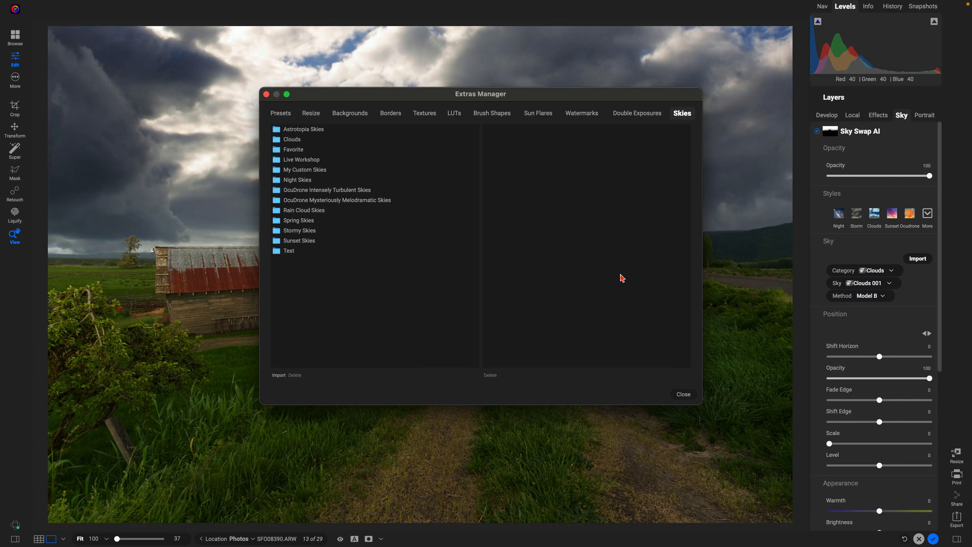
# - Close the Extras Manager and switch the sky category to Favorite for the lightning storm sky
pyautogui.click(683, 394)
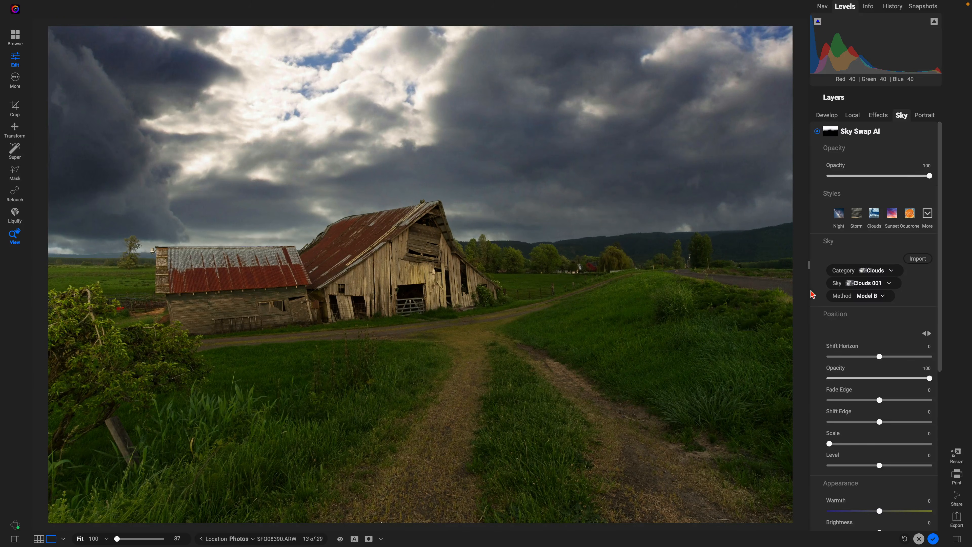
pyautogui.click(890, 272)
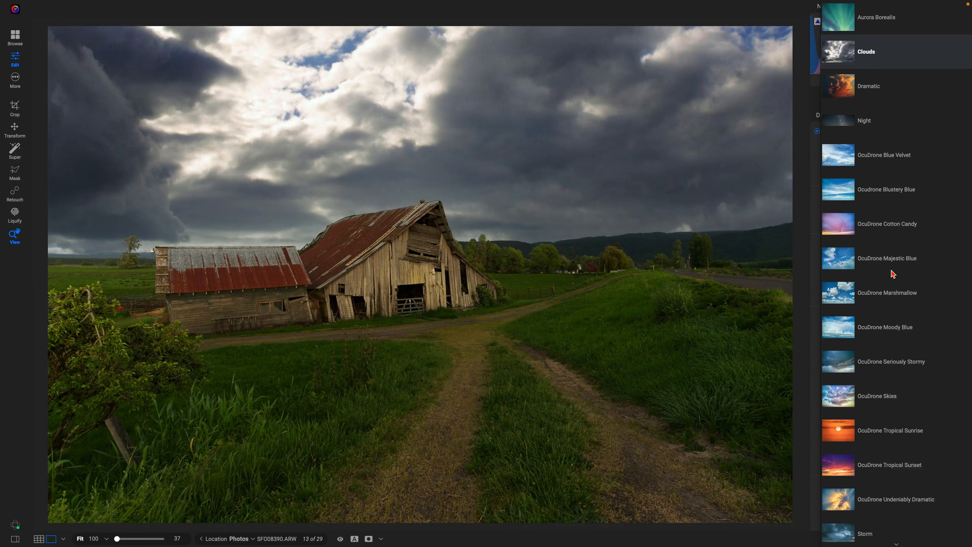
pyautogui.scroll(-5, 892, 274)
pyautogui.scroll(-3, 893, 274)
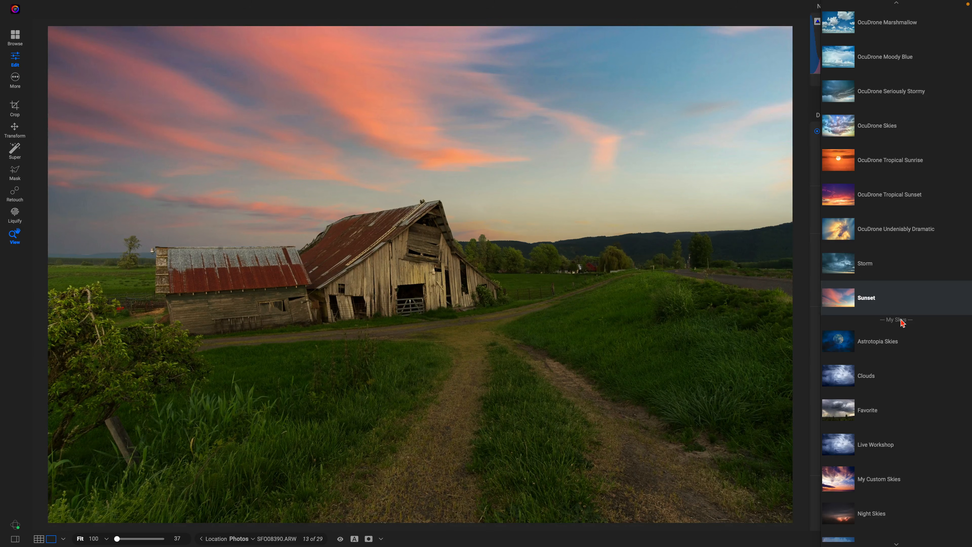
pyautogui.click(877, 412)
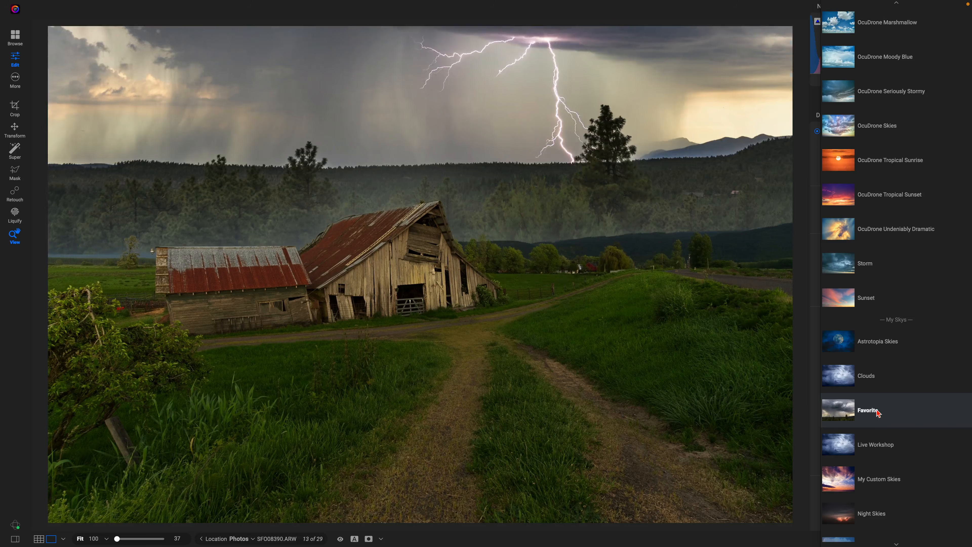
pyautogui.click(880, 412)
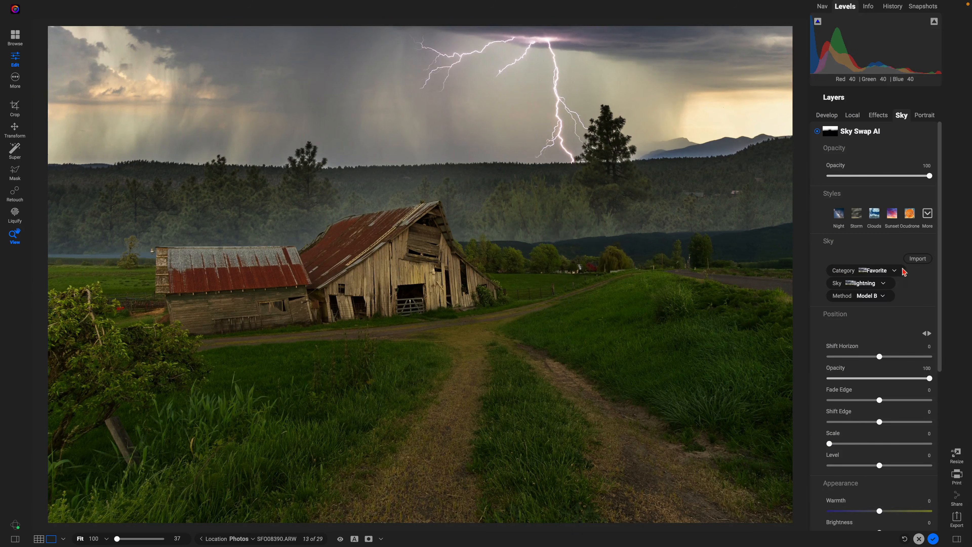
# - Keep the lightning sky and lower it with Shift Horizon -27
pyautogui.click(884, 285)
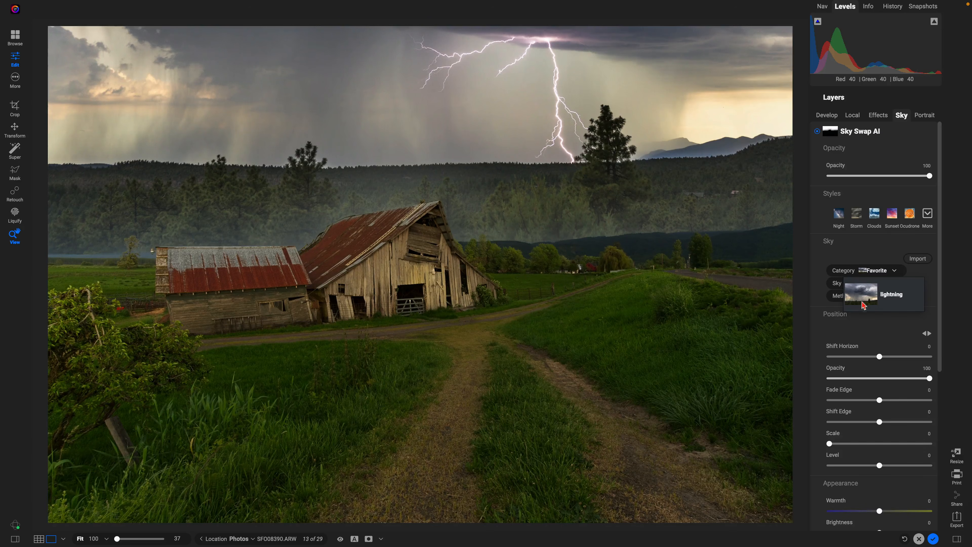
pyautogui.click(886, 293)
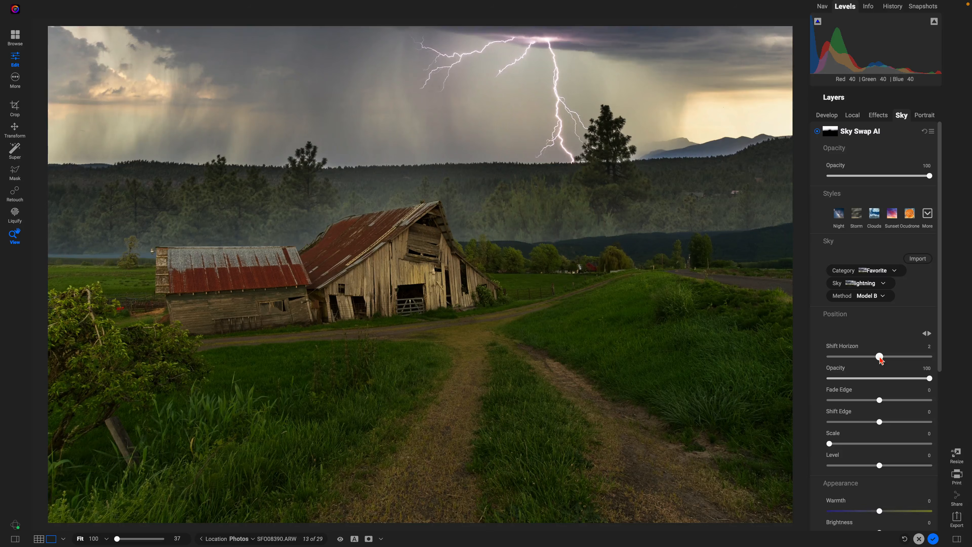
pyautogui.moveTo(880, 357); pyautogui.dragTo(867, 359)
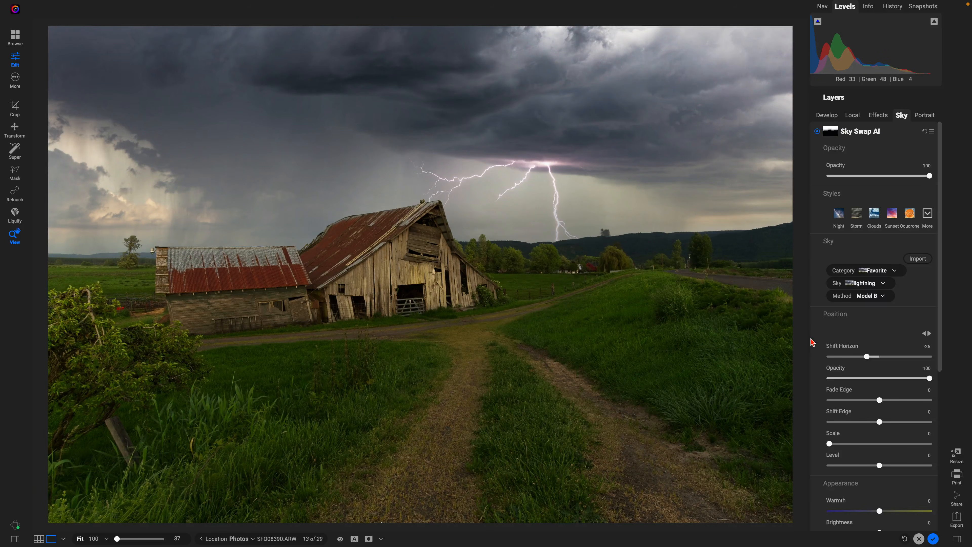
pyautogui.moveTo(867, 357); pyautogui.dragTo(865, 358)
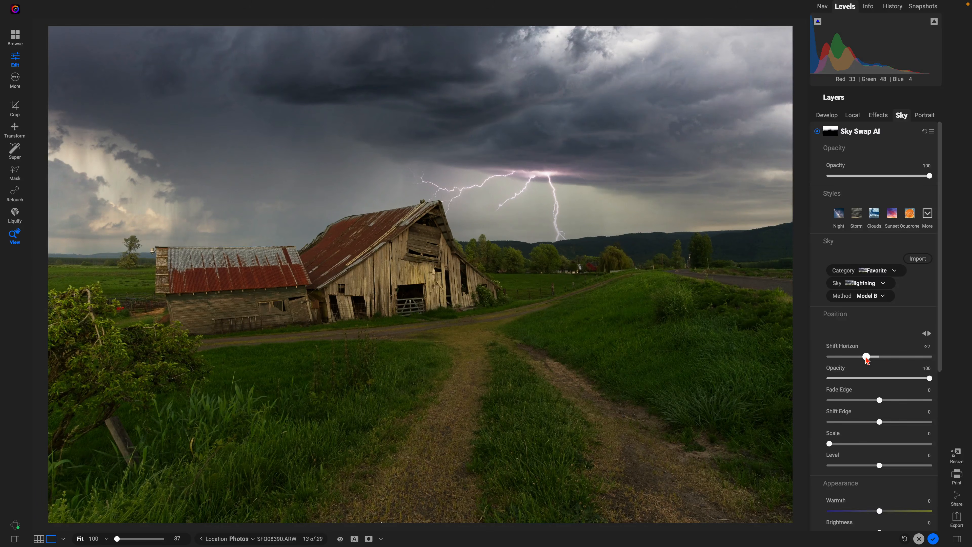
# - Darken the lightning sky to Brightness -15 and warm it to Warmth 38
pyautogui.scroll(-5, 878, 395)
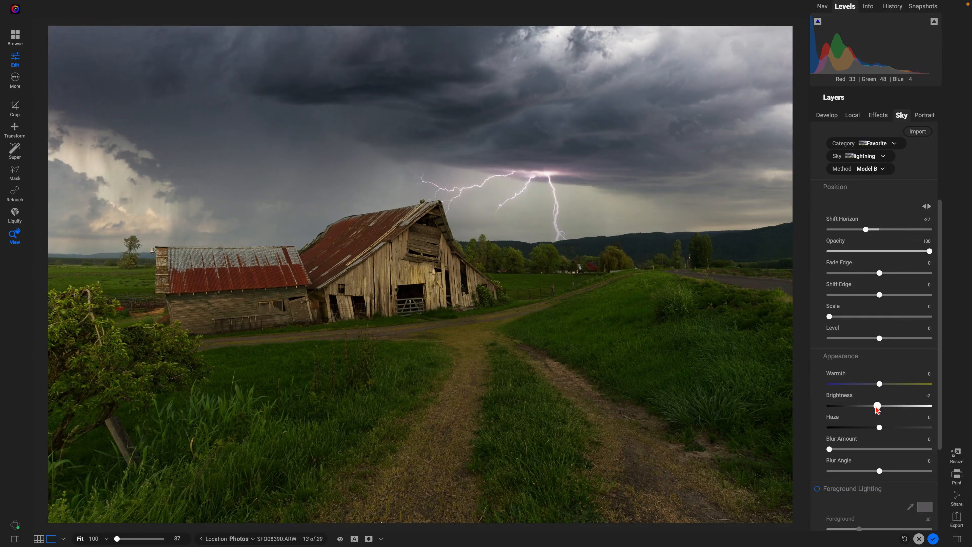
pyautogui.moveTo(880, 406); pyautogui.dragTo(864, 410)
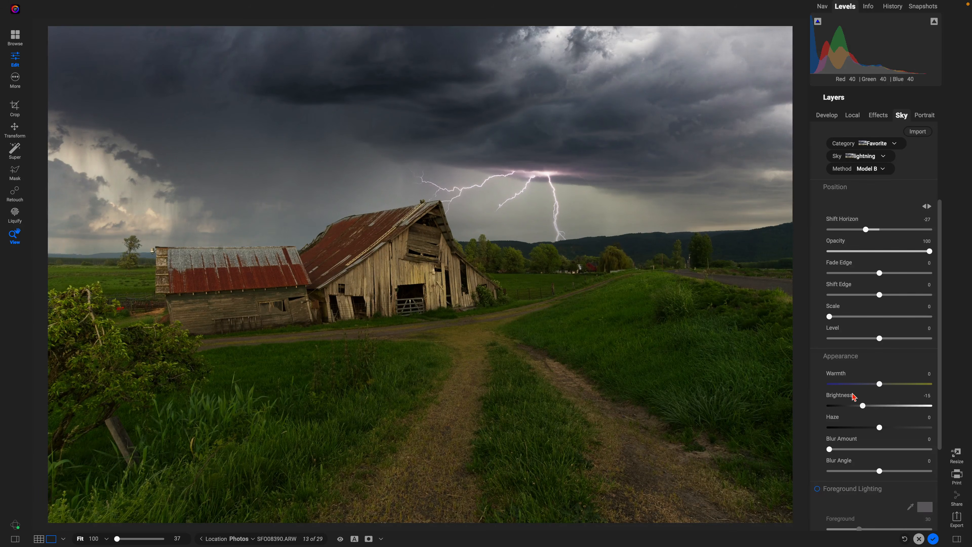
pyautogui.moveTo(882, 387); pyautogui.dragTo(912, 387)
# - Compare with the sky swap hidden, then add a LUTs filter and browse its full style list
pyautogui.press('\\')
pyautogui.press('\\')
pyautogui.click(874, 116)
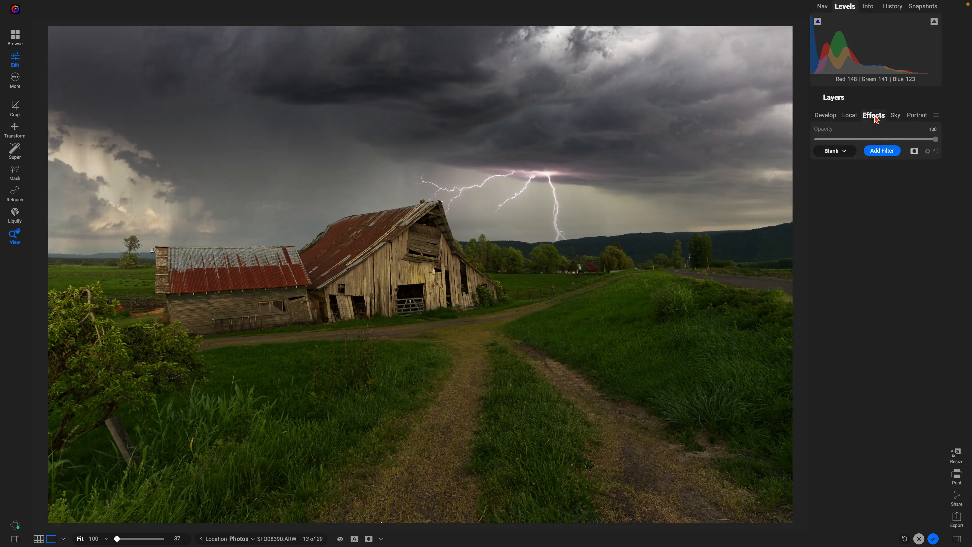
pyautogui.click(886, 151)
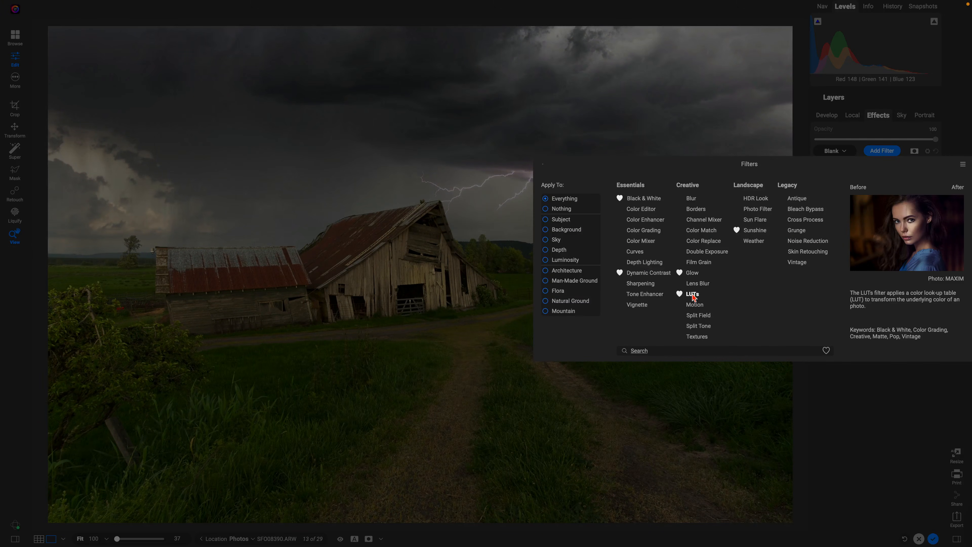
pyautogui.click(693, 295)
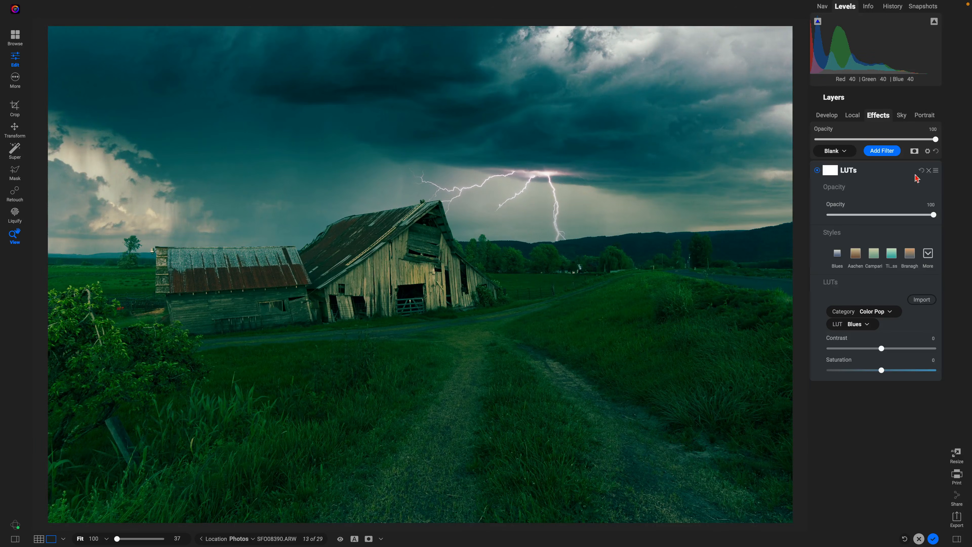
pyautogui.click(931, 256)
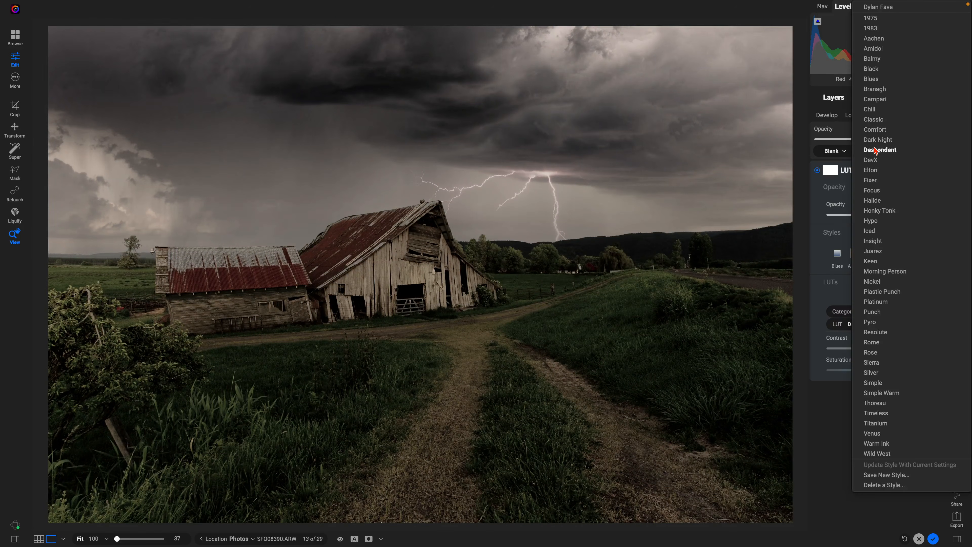
# - Apply Despondent, switch the LUT to Insight, and compare the grade toggled off and on
pyautogui.click(876, 149)
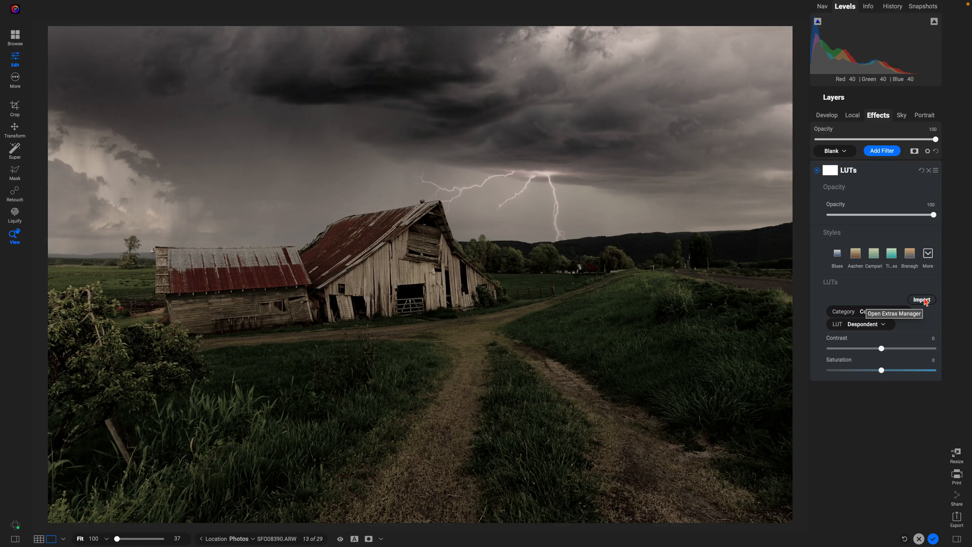
pyautogui.click(930, 256)
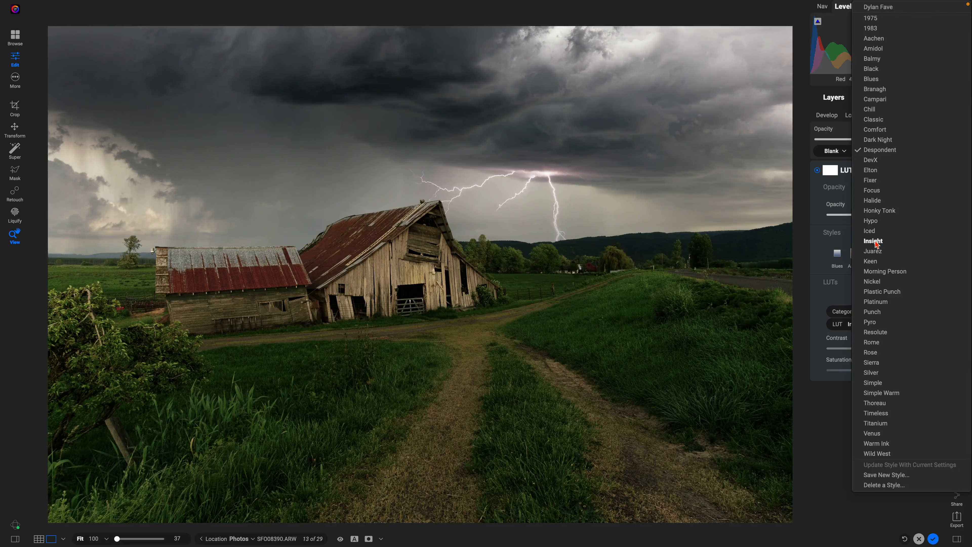
pyautogui.click(876, 244)
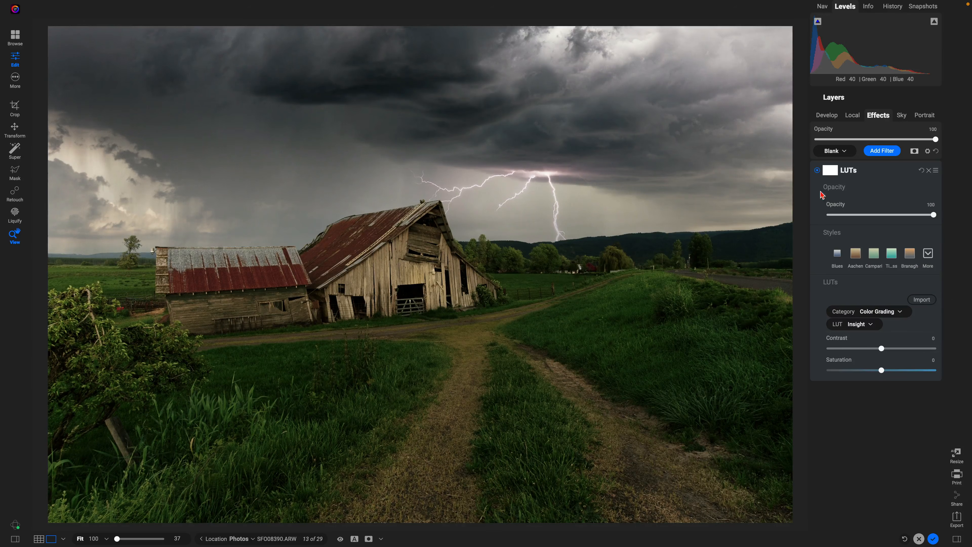
pyautogui.click(817, 171)
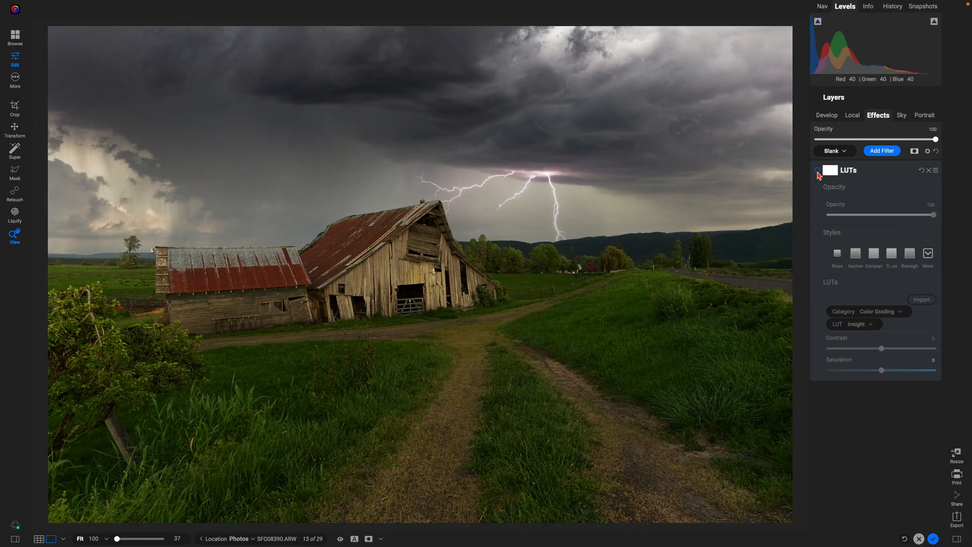
pyautogui.click(817, 171)
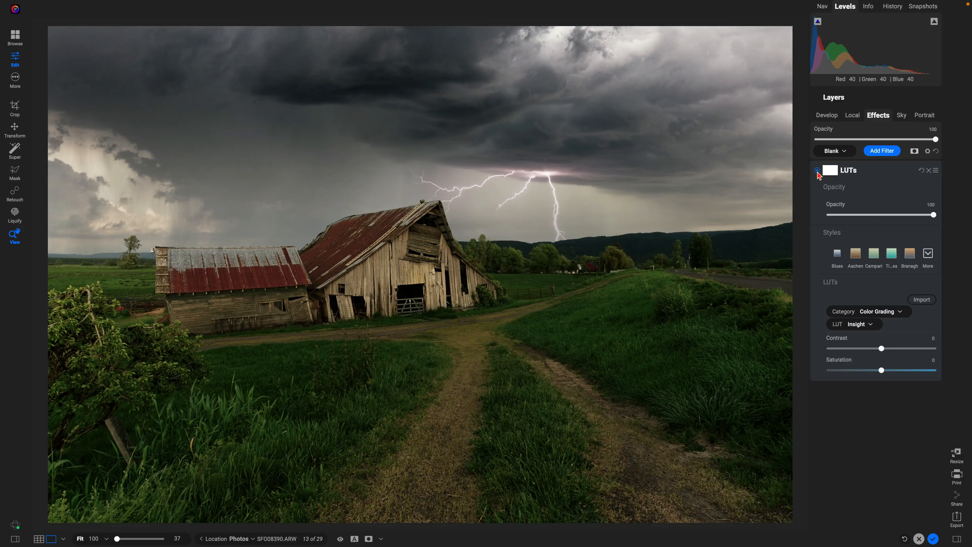
pyautogui.click(882, 153)
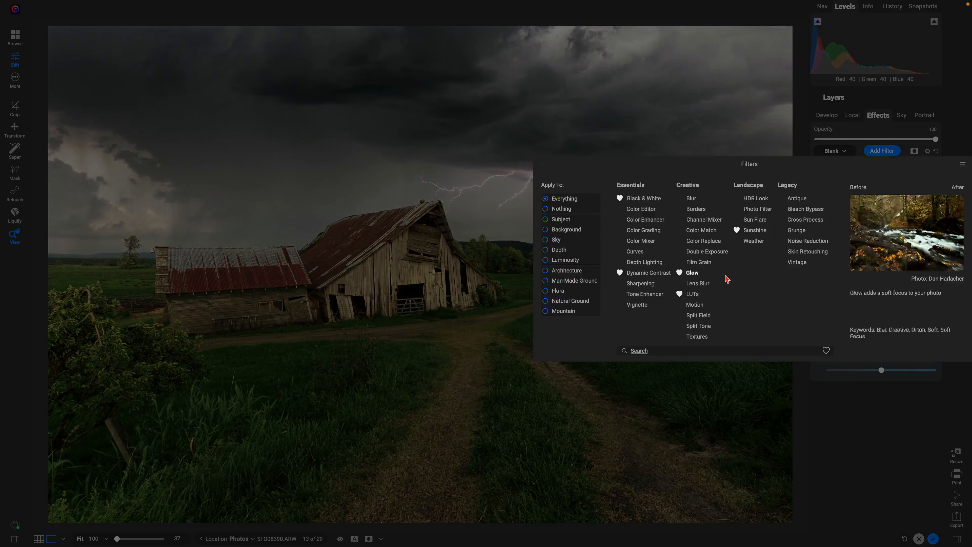
# - Add a Big Softy vignette at opacity 61 and turn on the before/after split view
pyautogui.click(640, 306)
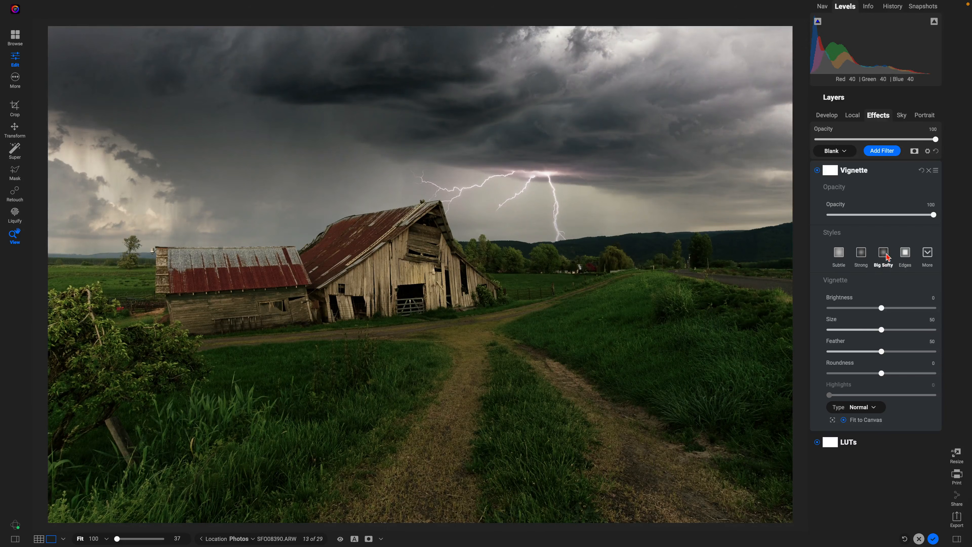
pyautogui.click(887, 256)
pyautogui.moveTo(933, 215); pyautogui.dragTo(892, 219)
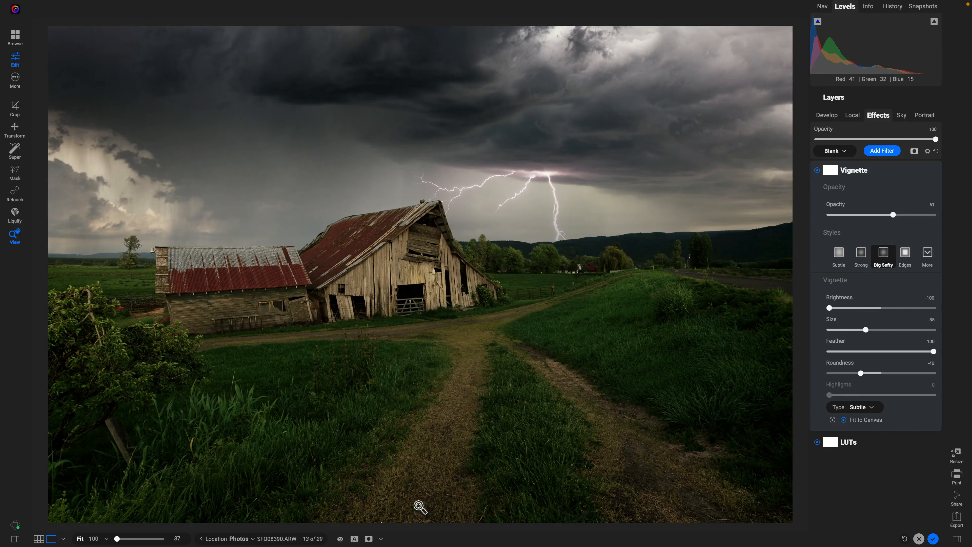
pyautogui.click(354, 539)
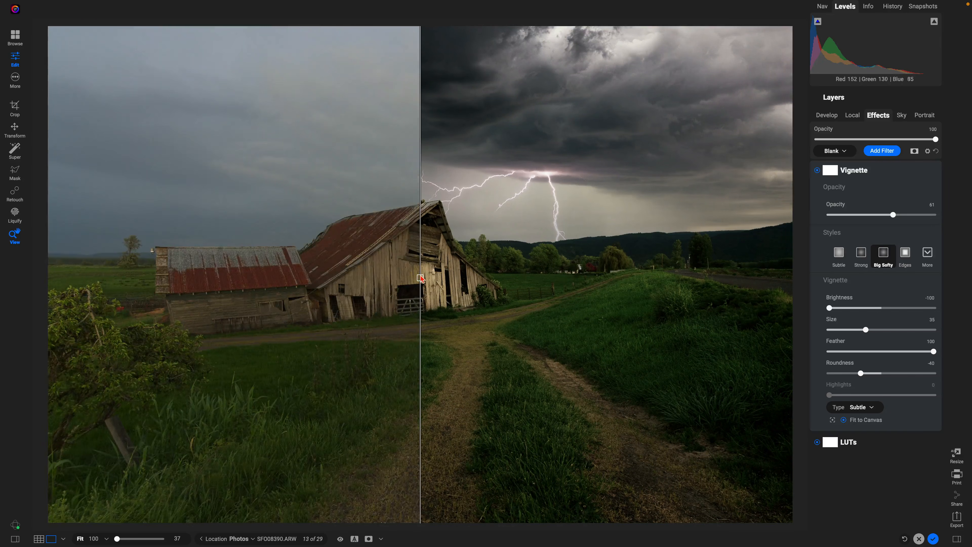
# - Drag the split divider far right so the unedited original covers most of the barn
pyautogui.moveTo(421, 277); pyautogui.dragTo(89, 316)
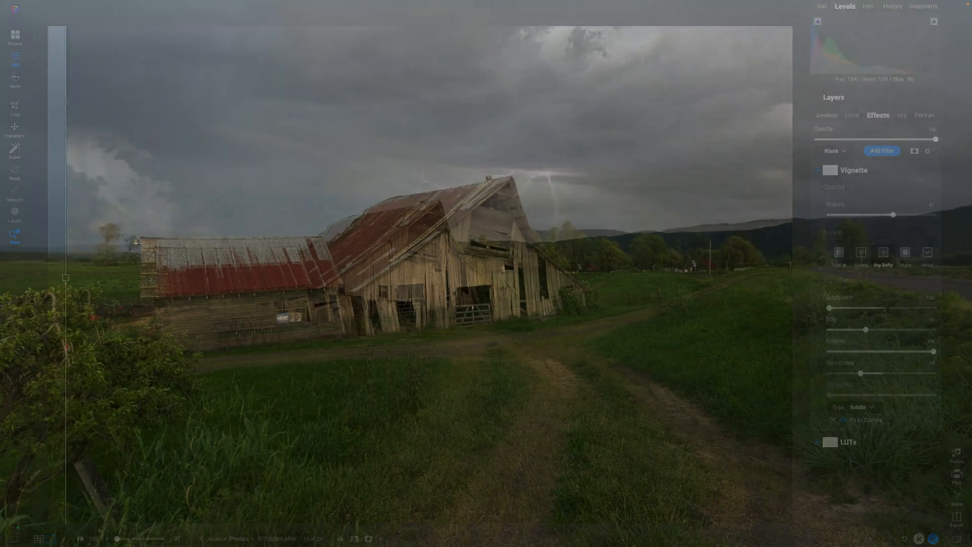